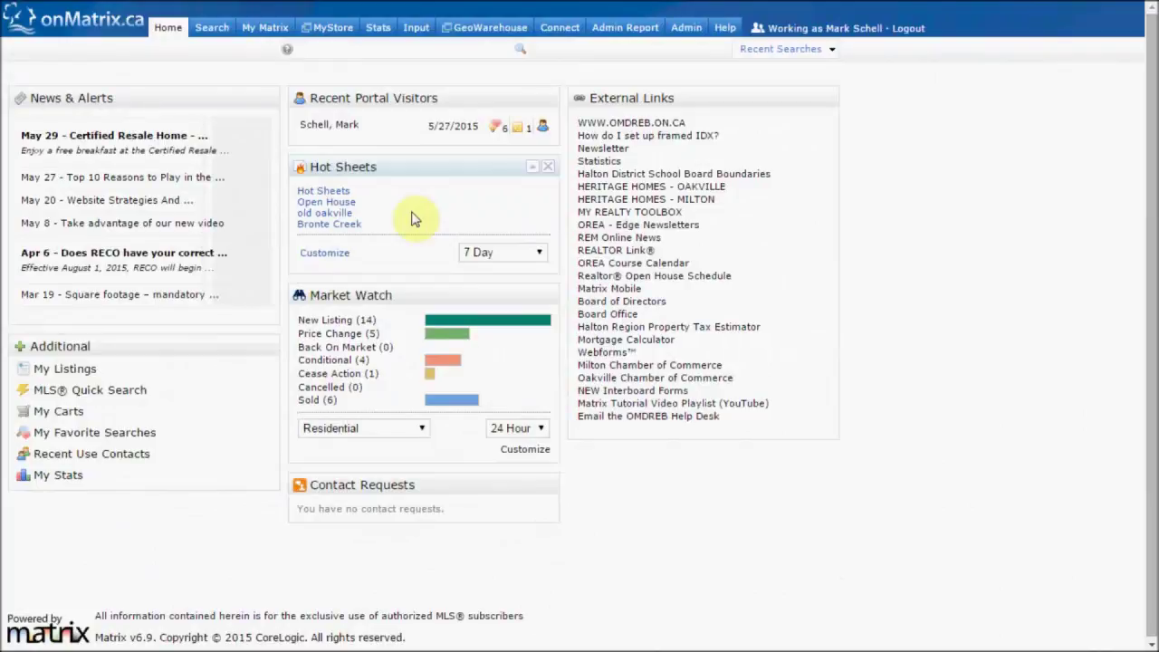
# - Start a Residential listing search and show its 1937 matches on the map
pyautogui.moveTo(212, 29)
pyautogui.click(221, 54)
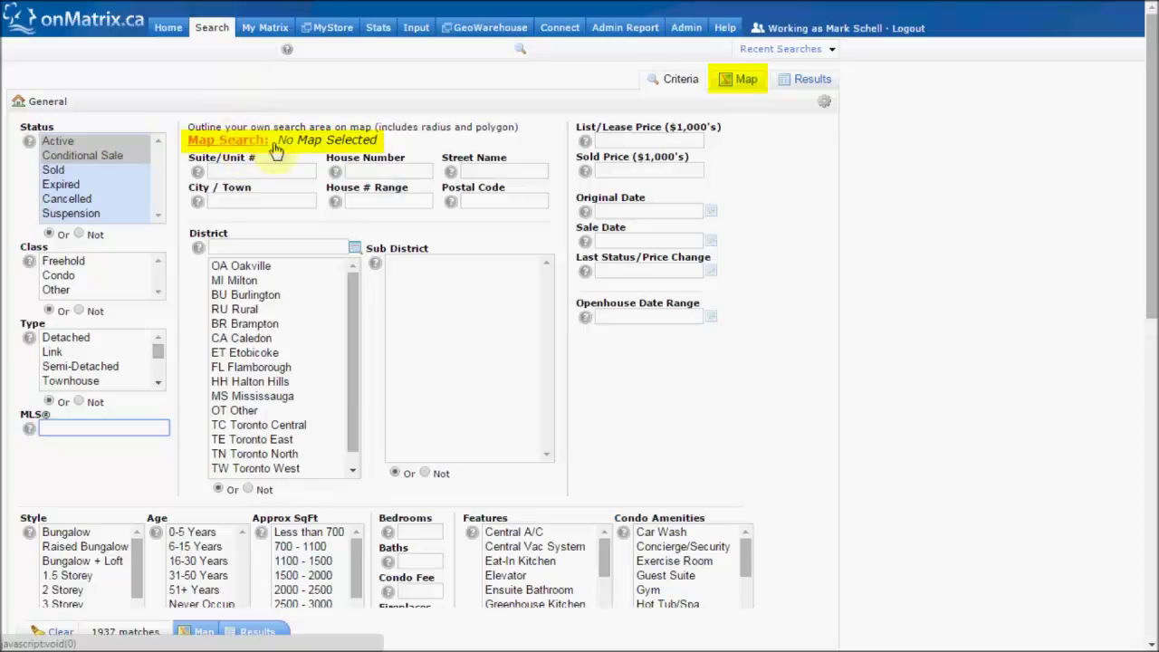
pyautogui.click(750, 86)
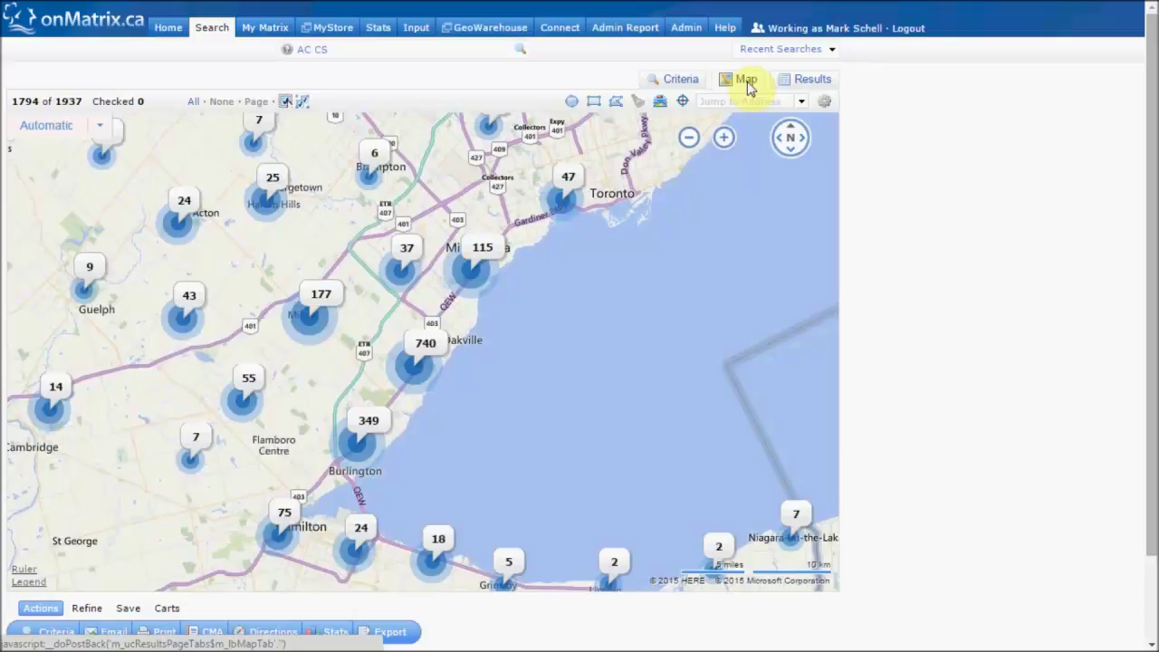
# - Zoom from the 740 Oakville cluster into the 115 lakeshore cluster to read listing prices
pyautogui.click(413, 367)
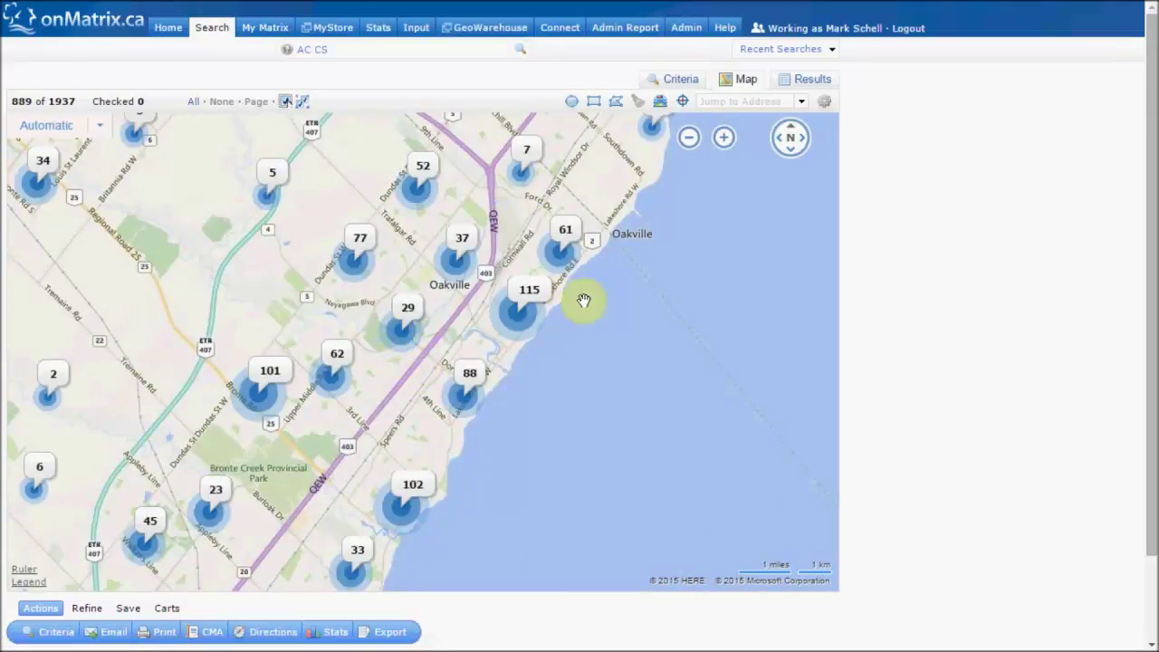
pyautogui.click(525, 314)
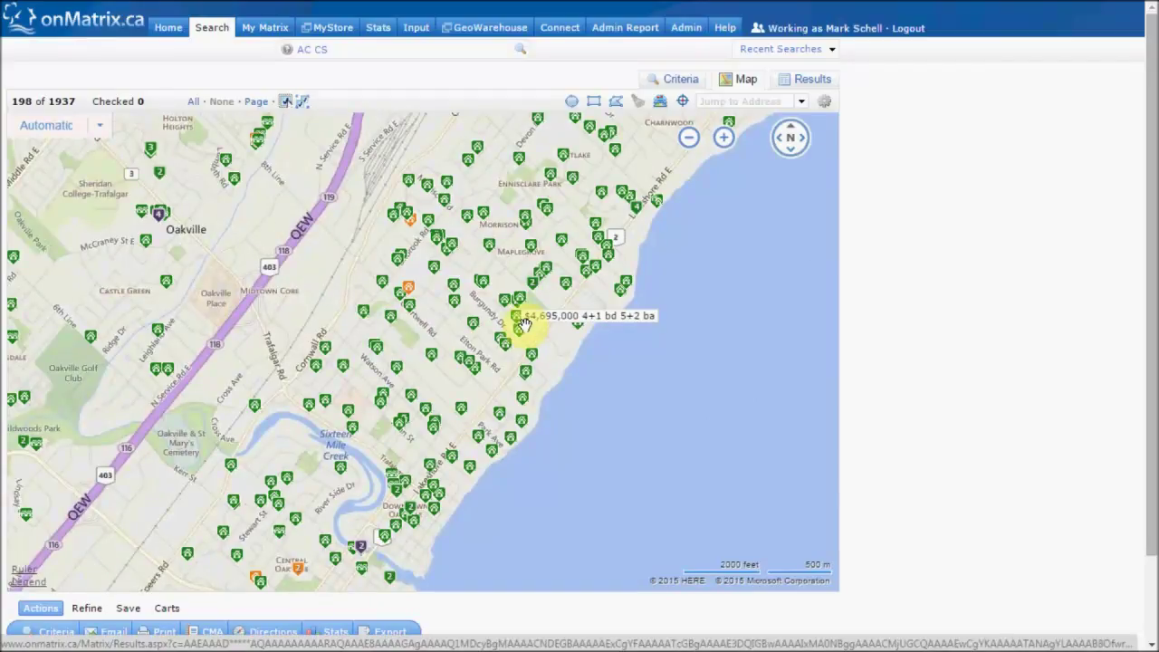
pyautogui.moveTo(420, 306)
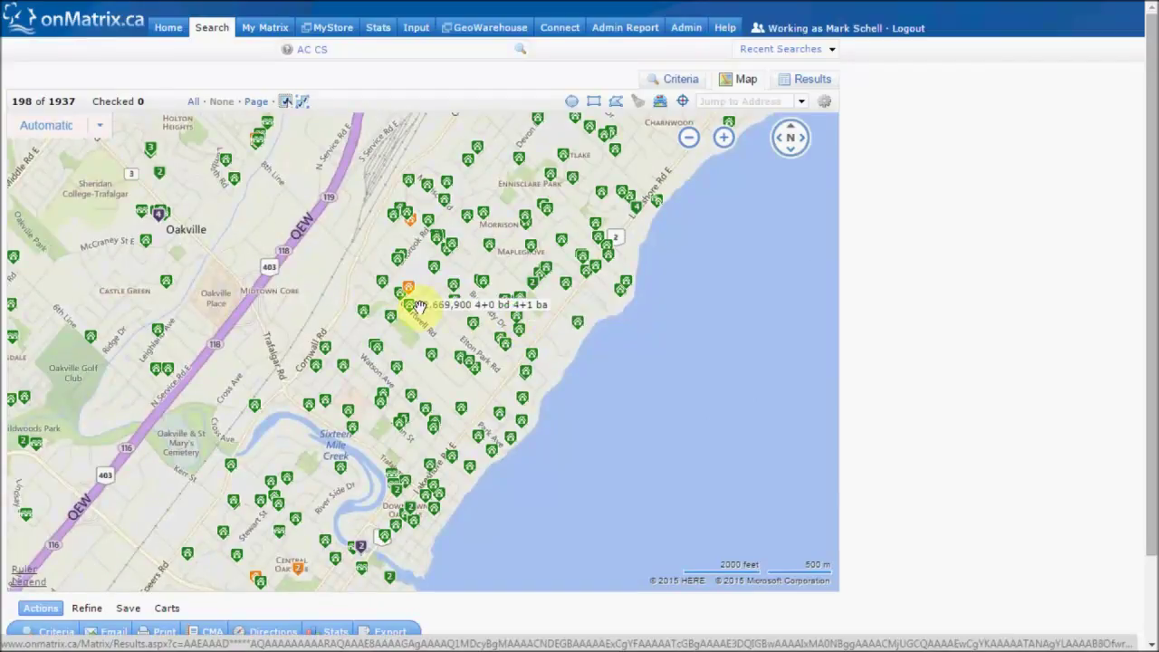
pyautogui.moveTo(441, 276)
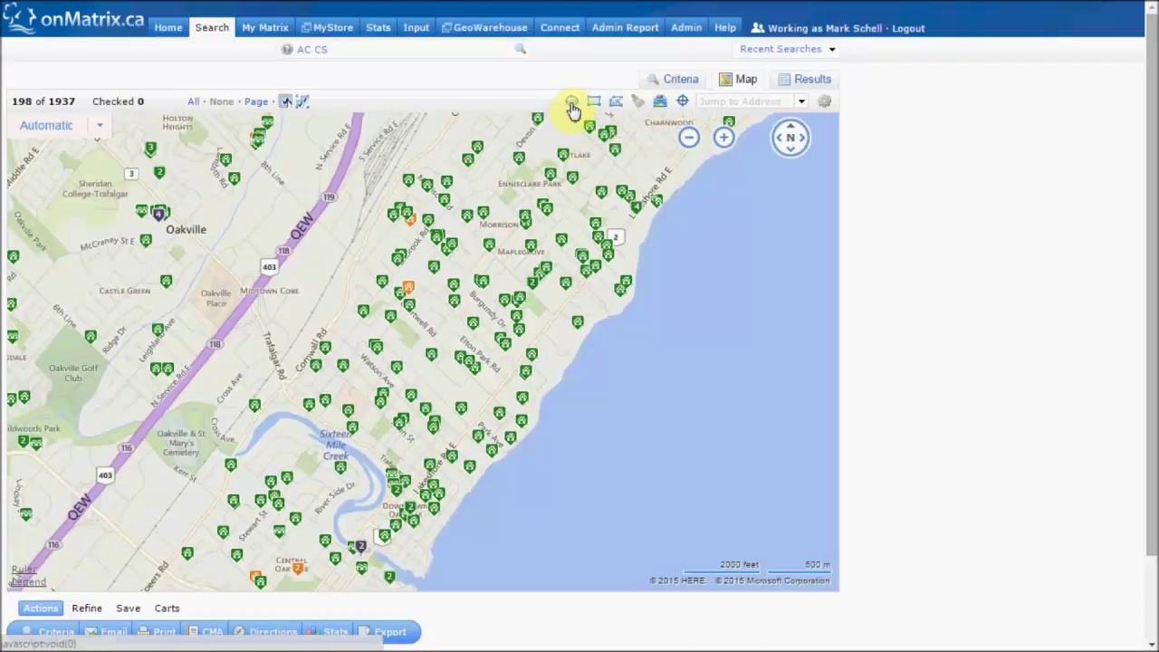
# - Draw a roughly 1.54 km radius circle around southeast Oakville, limiting the search to 100 listings
pyautogui.click(573, 105)
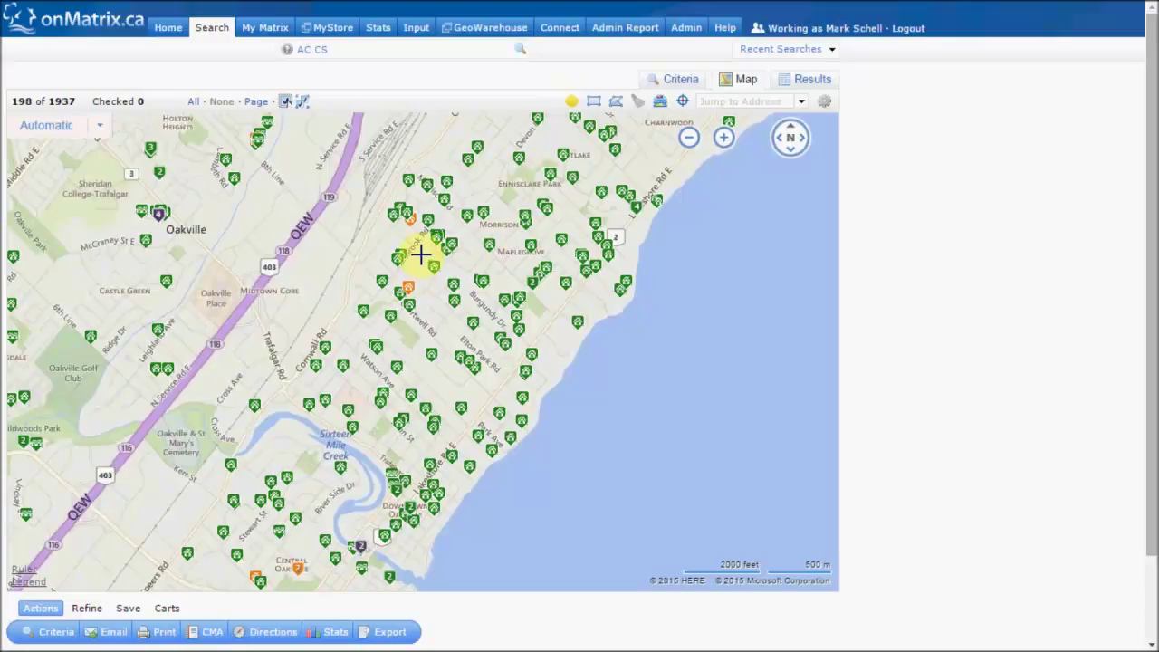
pyautogui.moveTo(421, 252); pyautogui.dragTo(607, 310)
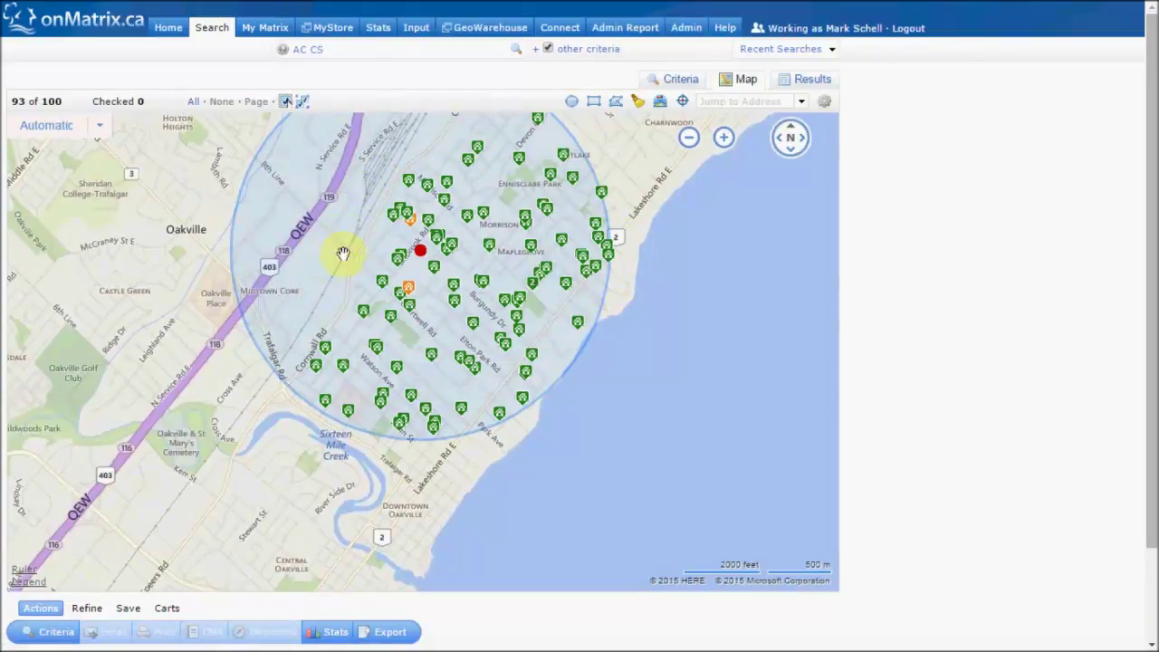
pyautogui.moveTo(181, 487); pyautogui.dragTo(755, 415)
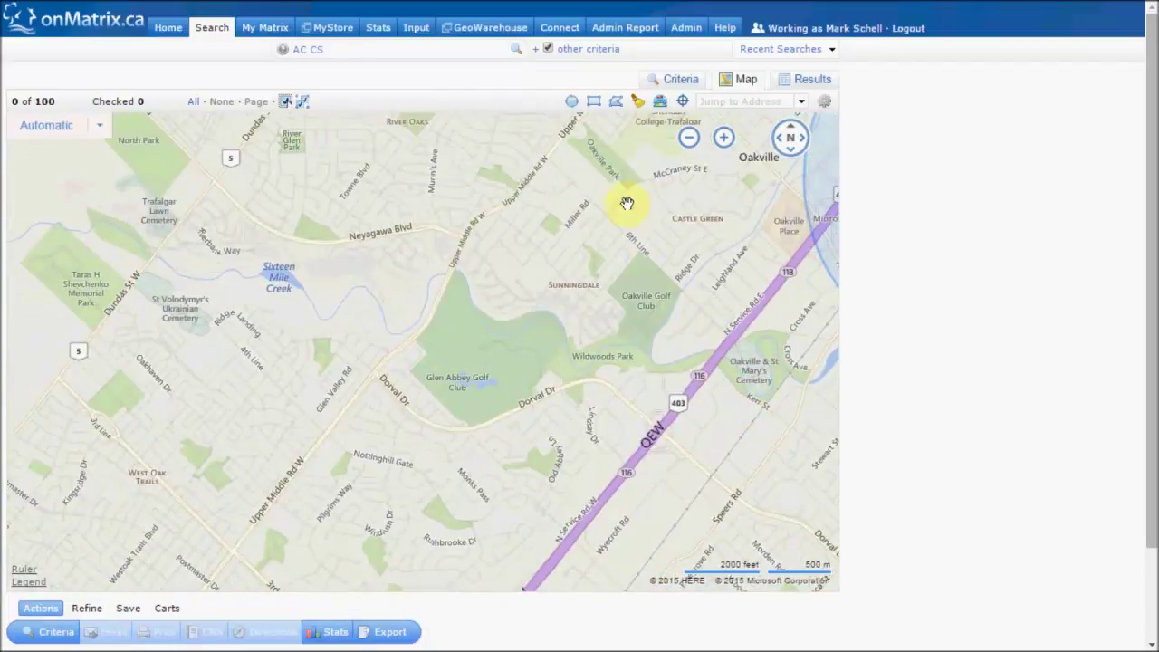
# - Add a rectangular search area over Glen Abbey, raising the matches to 142 listings
pyautogui.click(592, 102)
pyautogui.moveTo(219, 218); pyautogui.dragTo(682, 500)
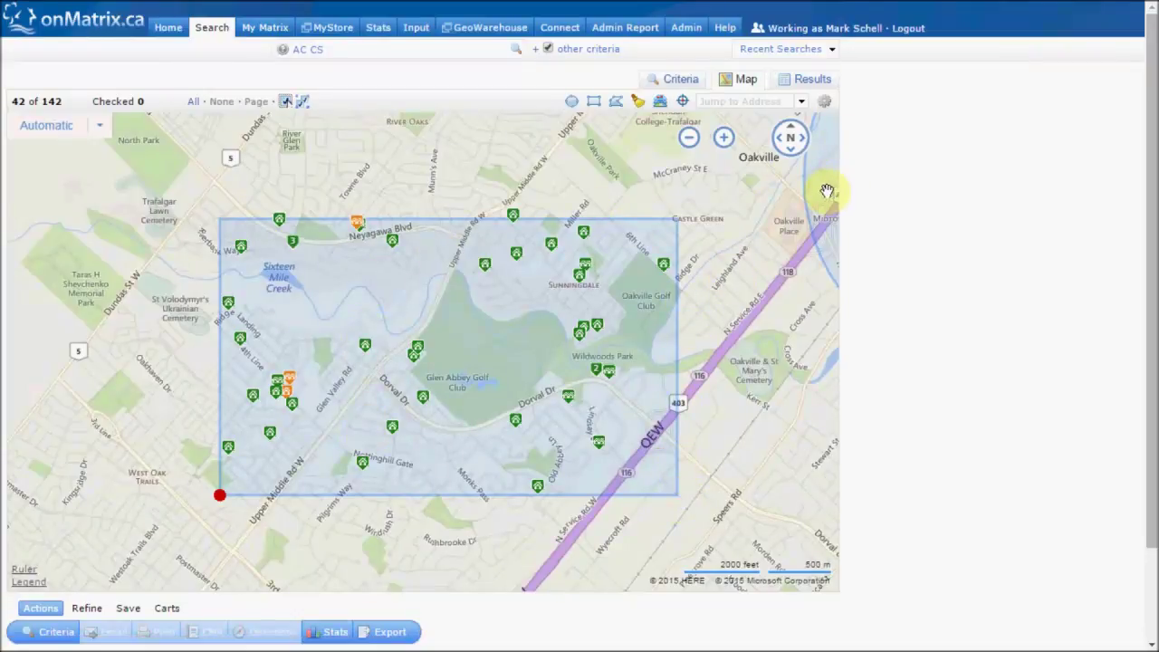
pyautogui.moveTo(311, 160); pyautogui.dragTo(771, 441)
pyautogui.moveTo(525, 303); pyautogui.dragTo(679, 388)
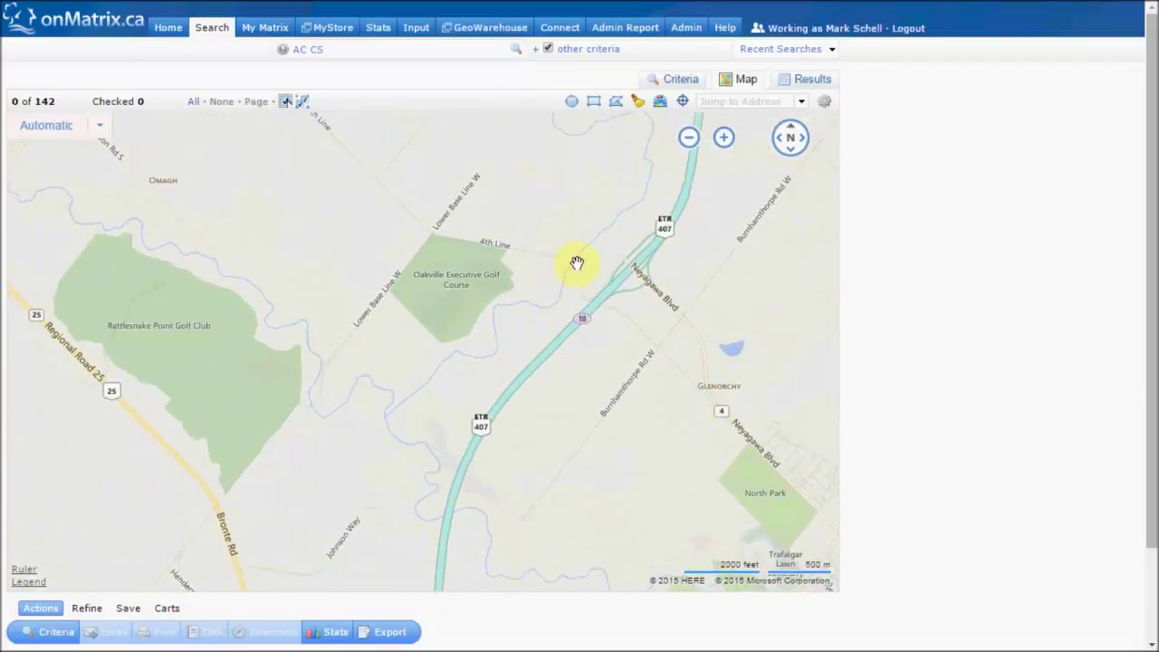
# - Draw a polygon search area north of Glen Abbey along the 407, bringing matches to 145
pyautogui.click(617, 103)
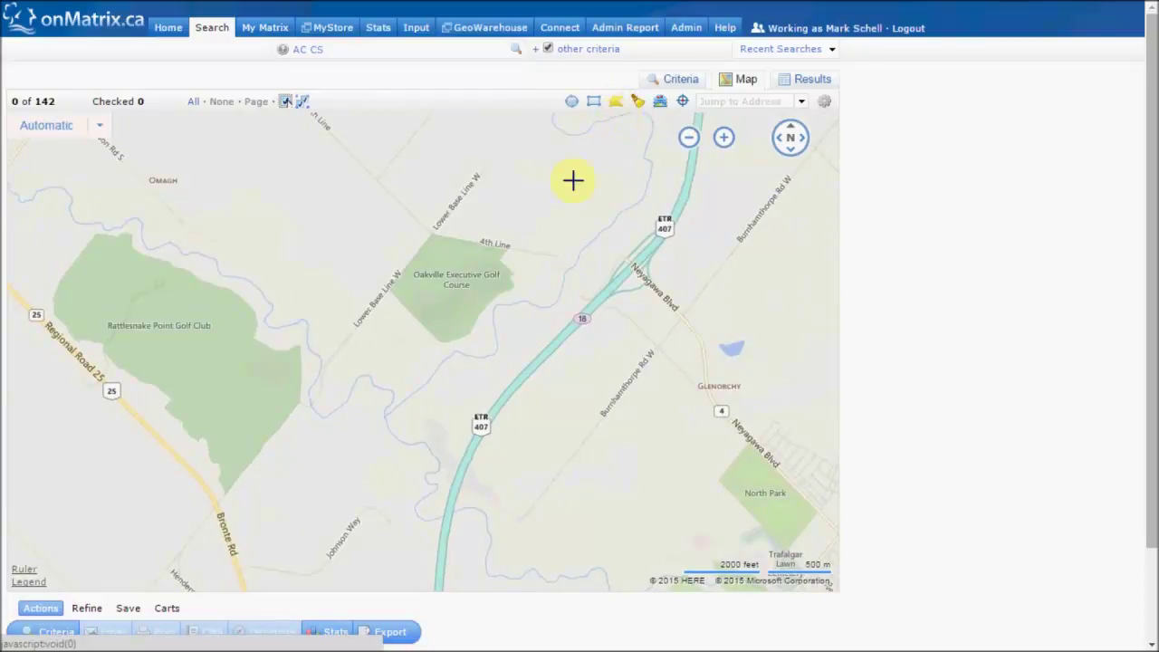
pyautogui.click(355, 389)
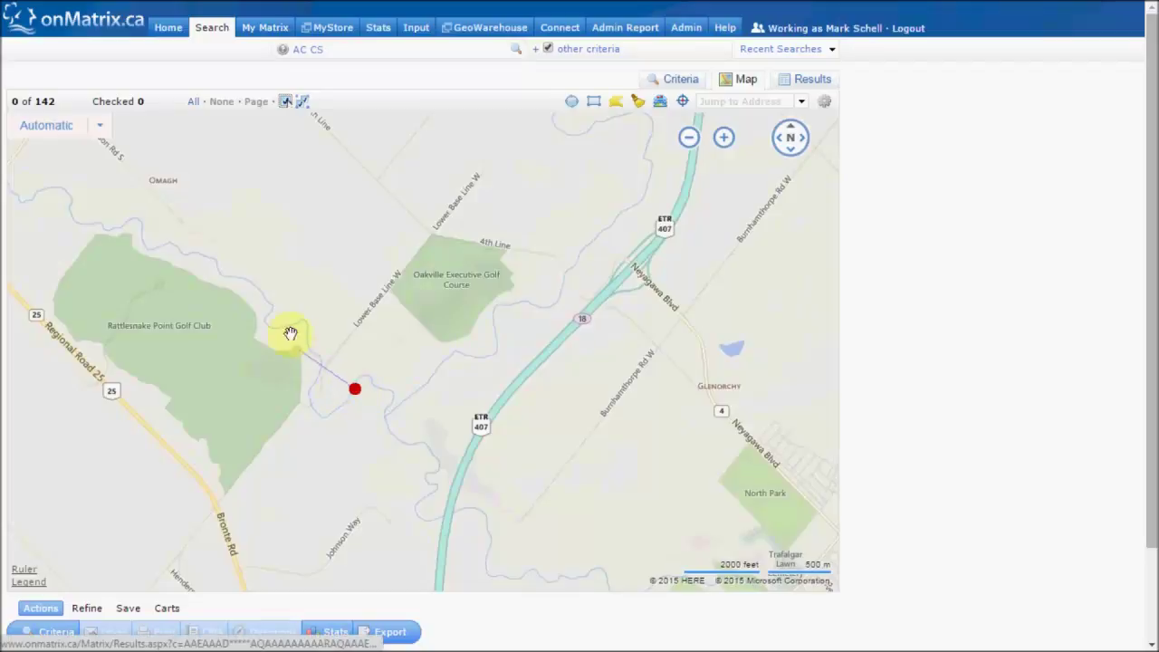
pyautogui.click(275, 273)
pyautogui.click(369, 127)
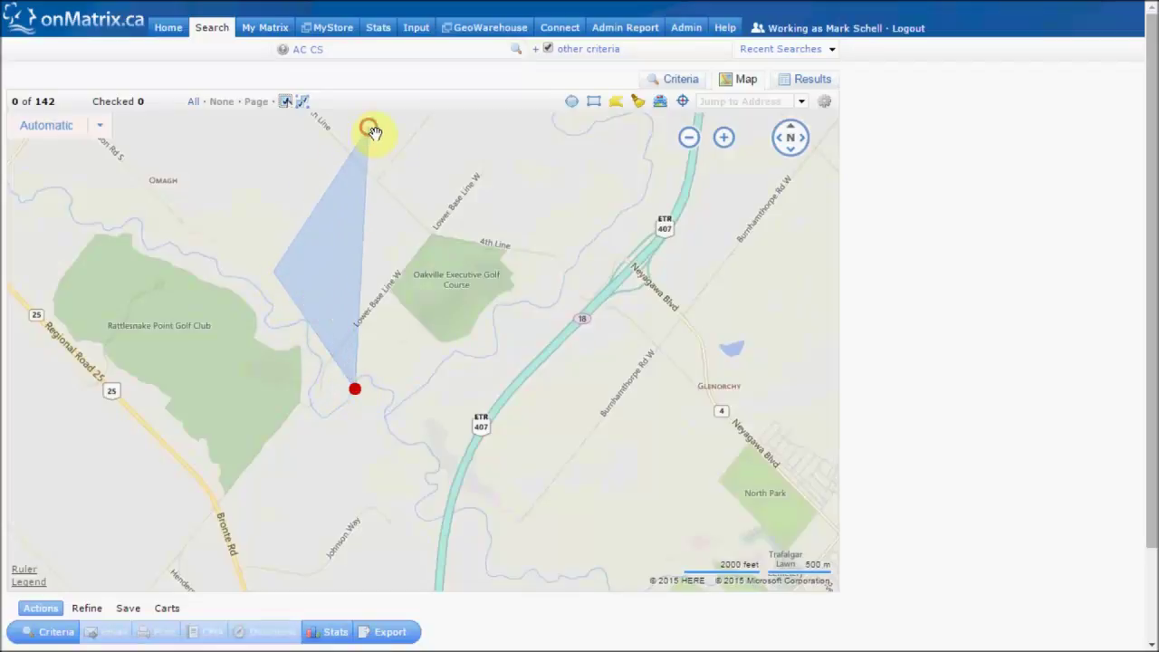
pyautogui.click(688, 137)
pyautogui.click(637, 245)
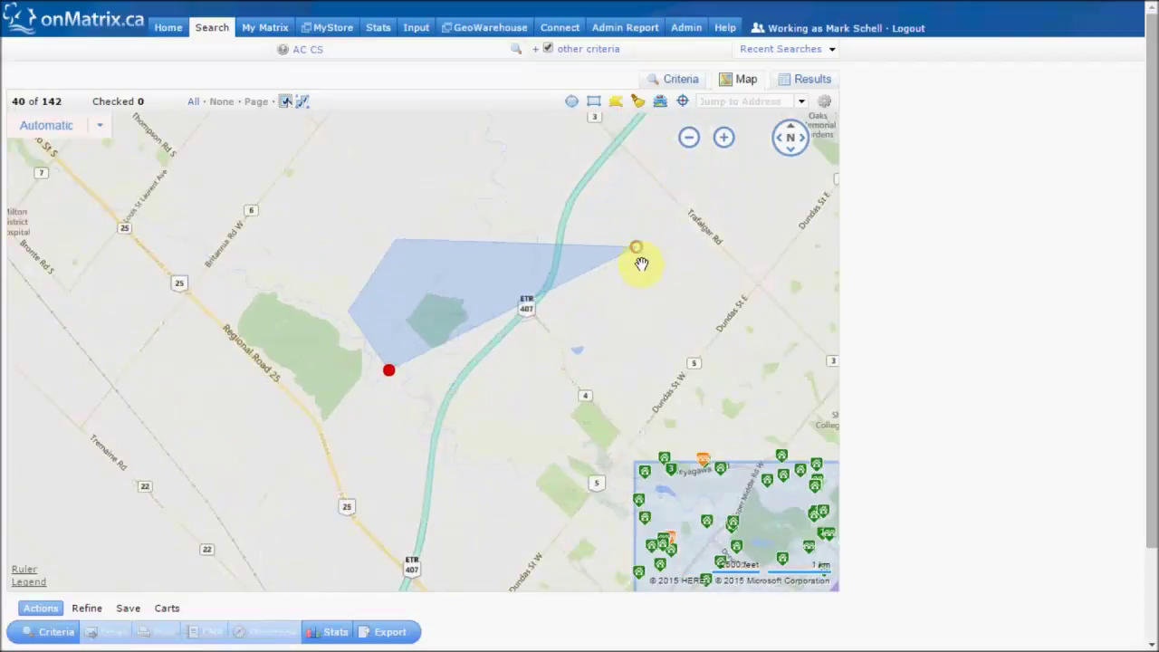
pyautogui.click(595, 444)
pyautogui.click(526, 312)
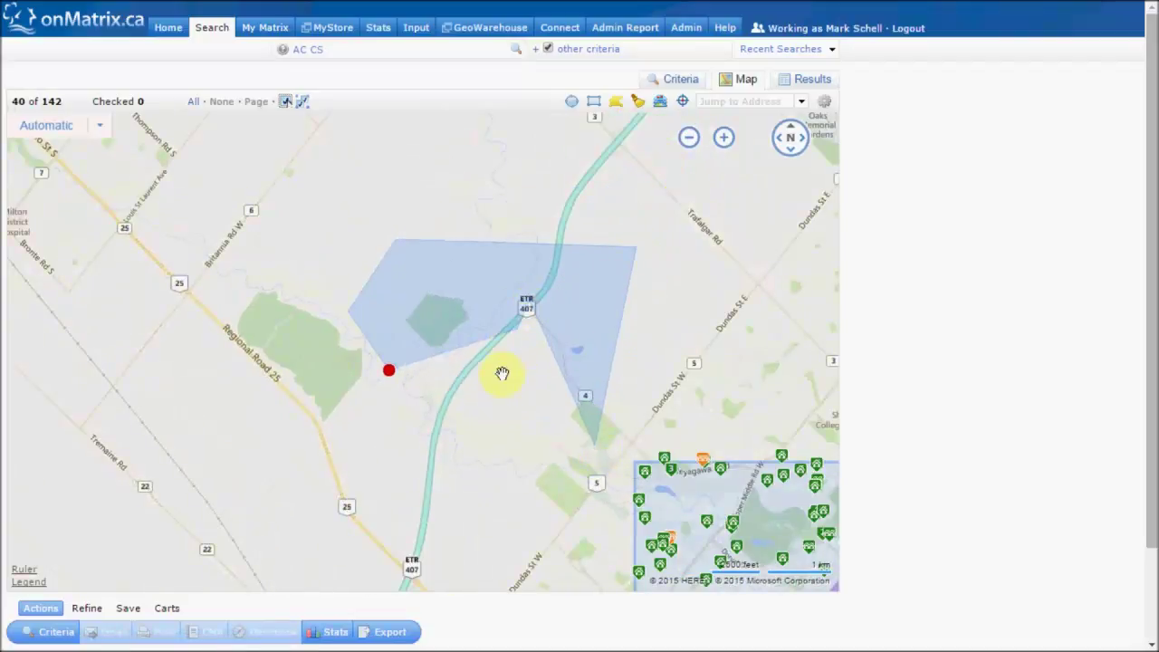
pyautogui.click(483, 445)
pyautogui.click(389, 370)
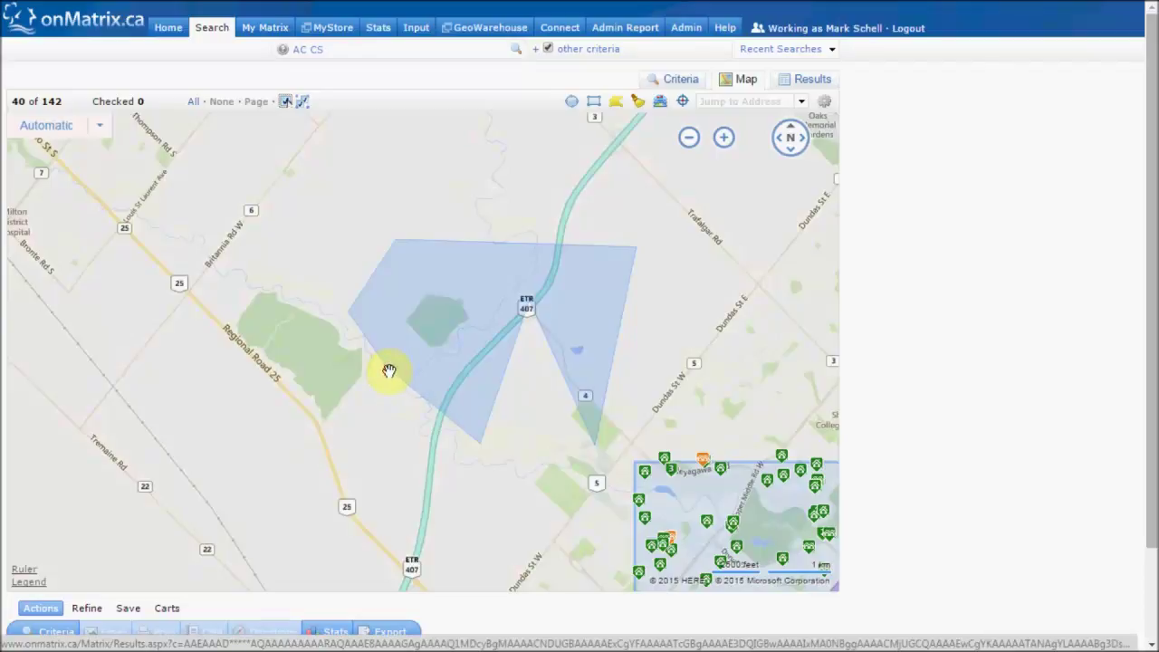
pyautogui.click(385, 368)
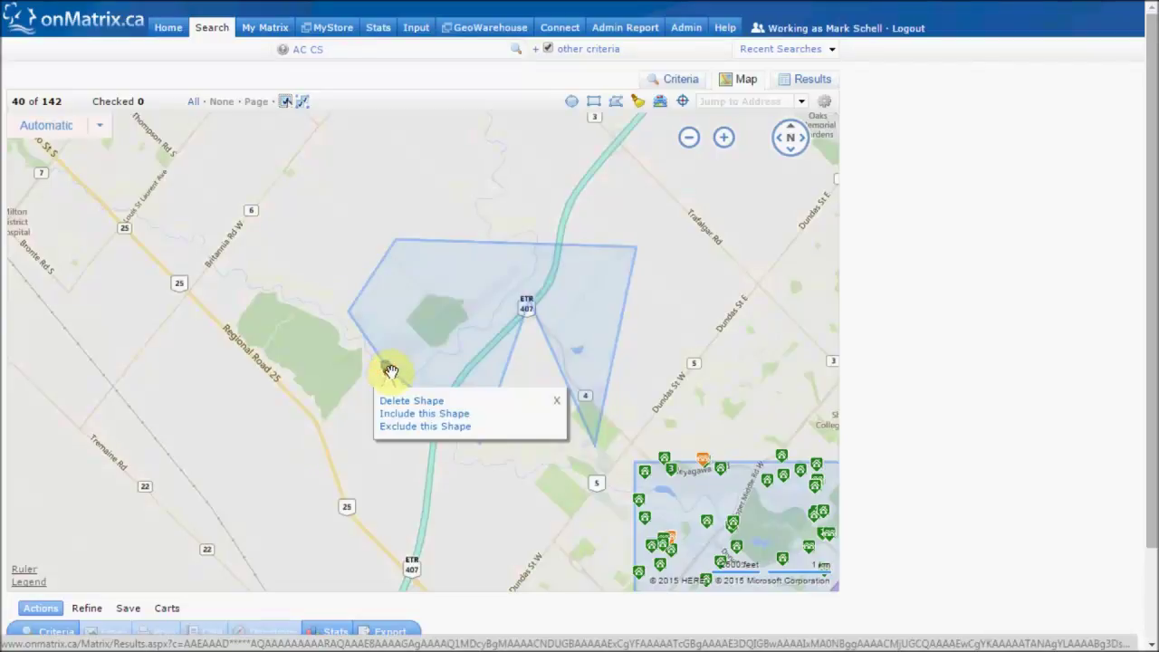
pyautogui.click(558, 403)
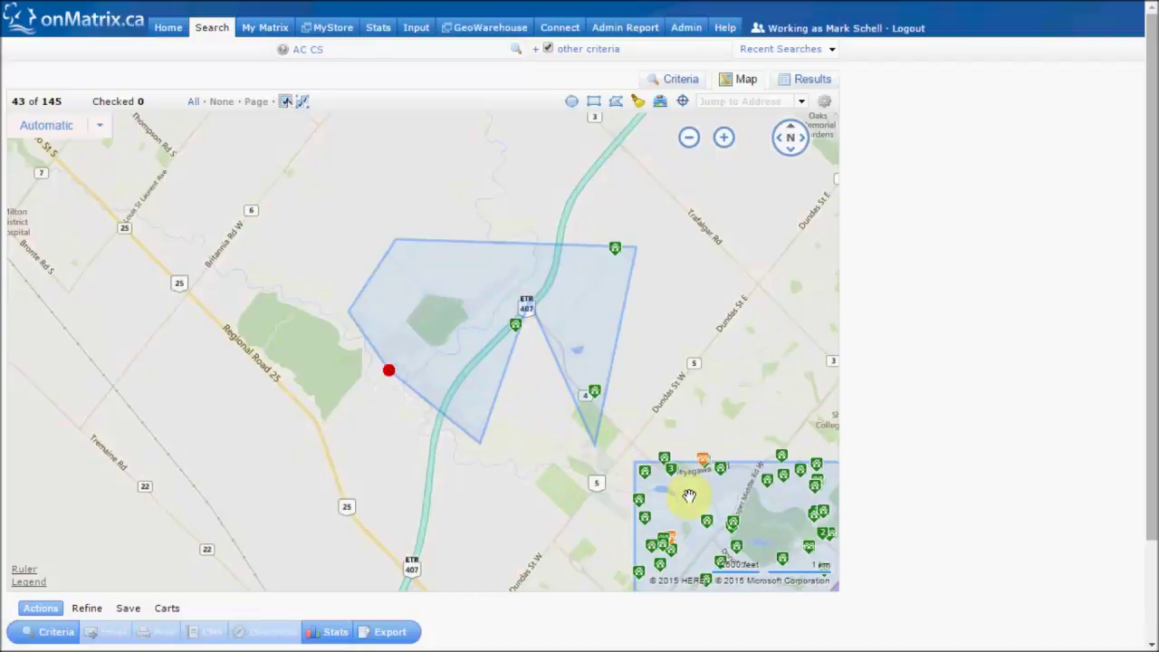
# - Delete the waterfront radius circle, dropping to 45 listings, then clear all remaining shapes
pyautogui.moveTo(737, 388); pyautogui.dragTo(377, 323)
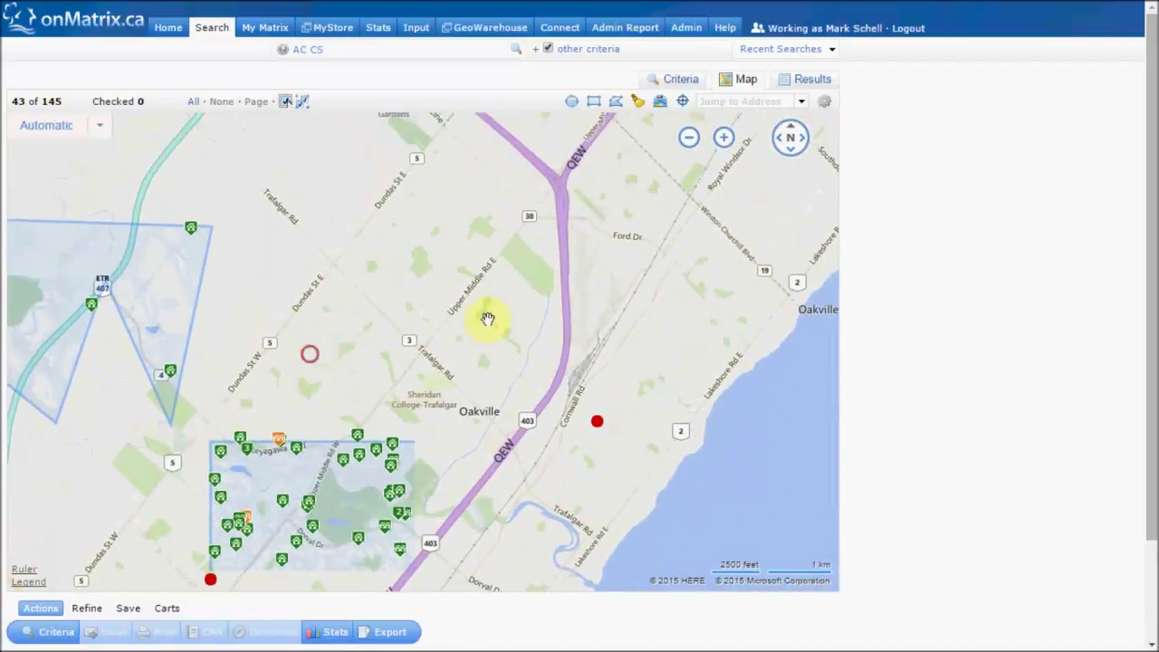
pyautogui.moveTo(661, 303); pyautogui.dragTo(537, 244)
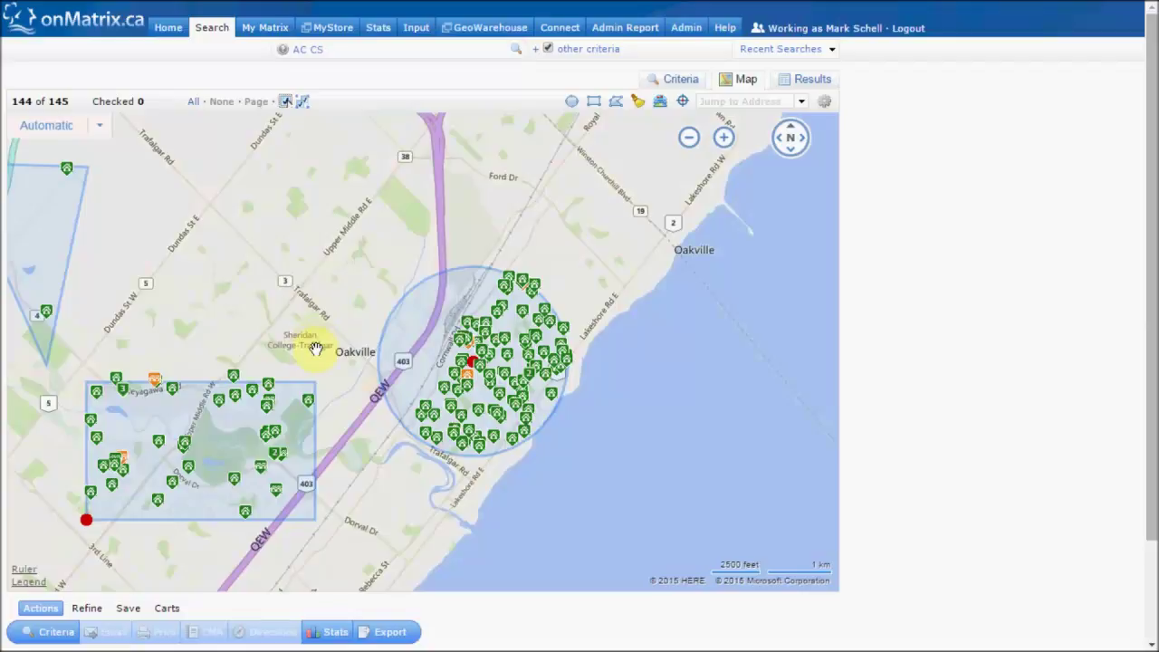
pyautogui.click(476, 363)
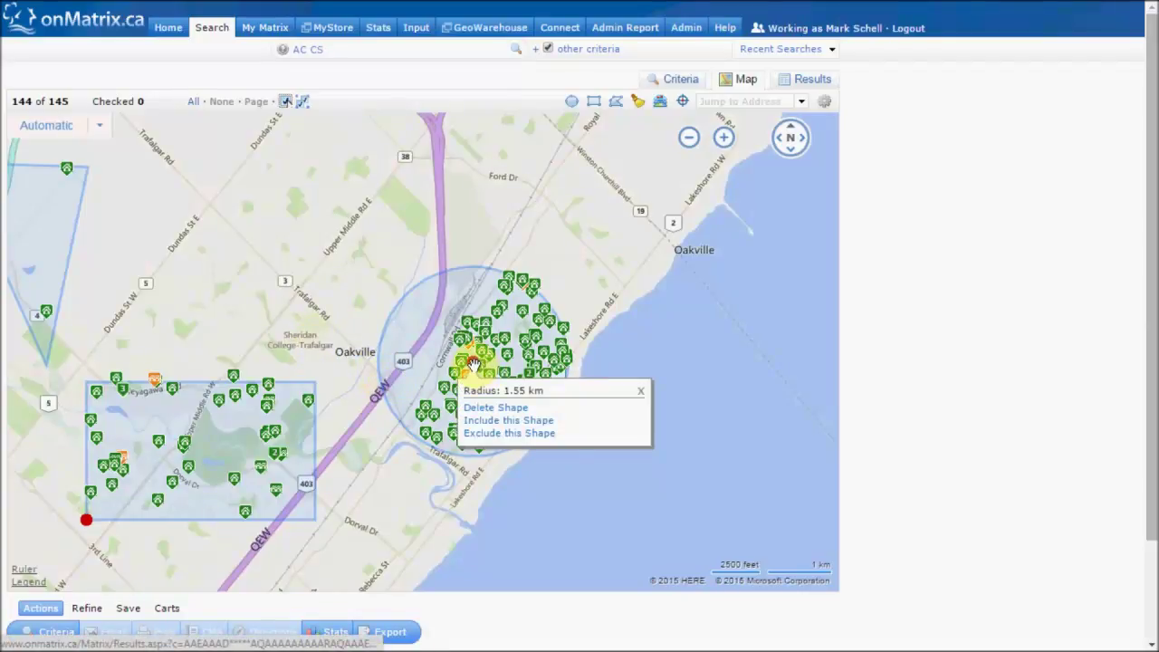
pyautogui.click(495, 408)
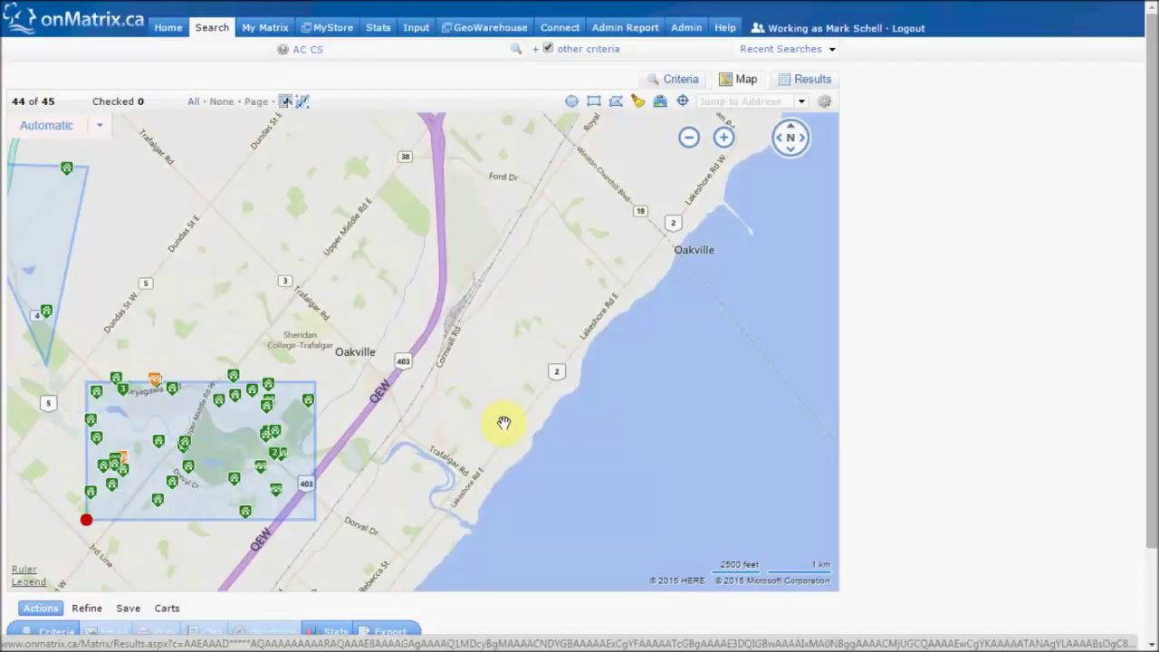
pyautogui.click(640, 104)
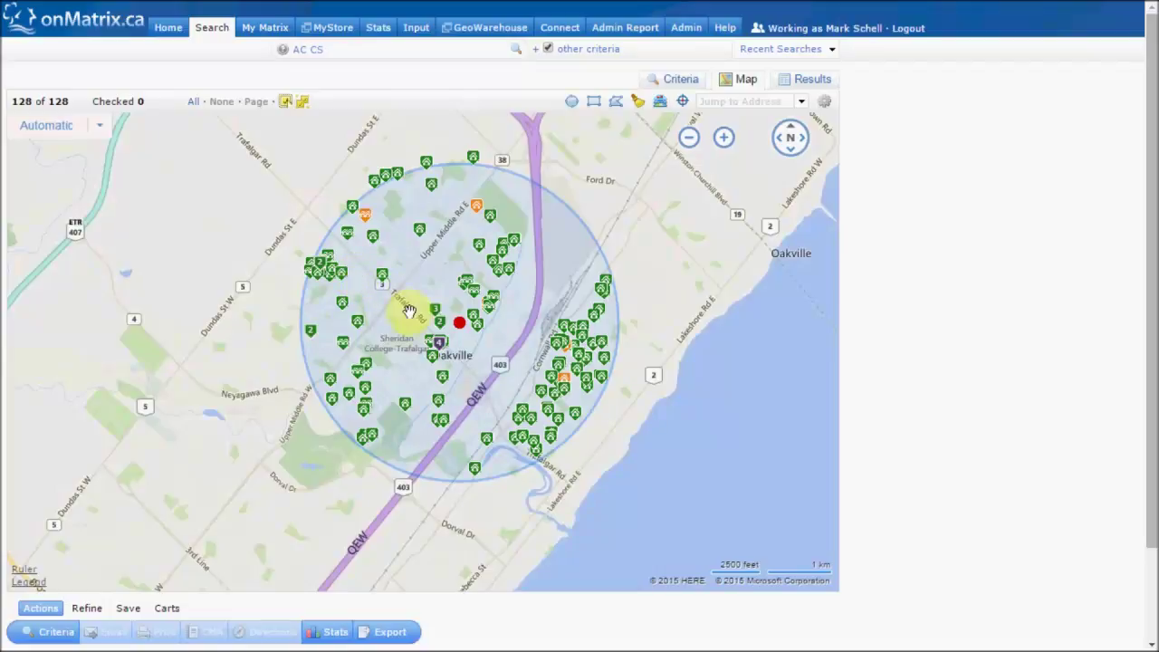
# - Mark the 2.59 km circle around central Oakville as an excluded area
pyautogui.click(460, 323)
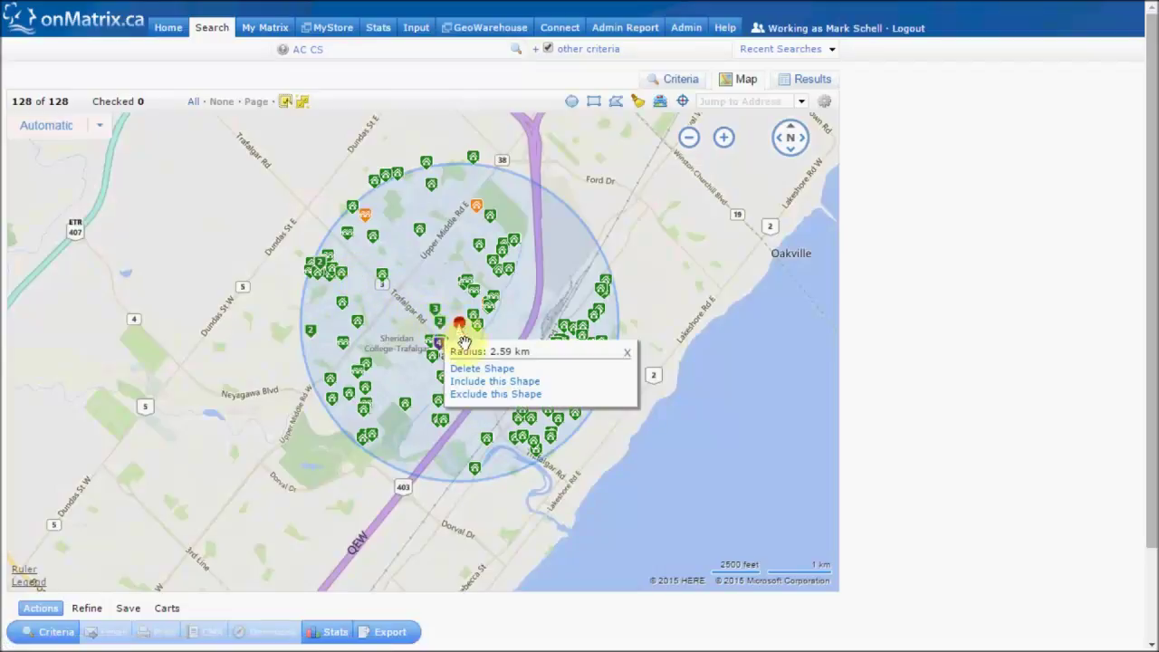
pyautogui.click(468, 396)
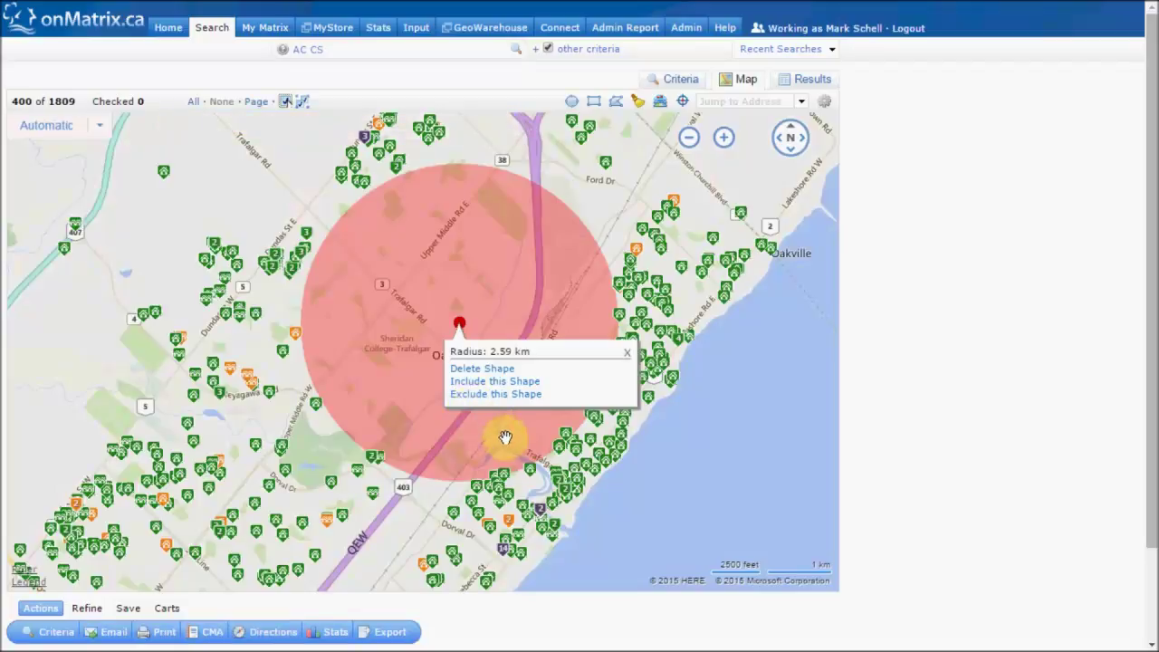
pyautogui.click(549, 212)
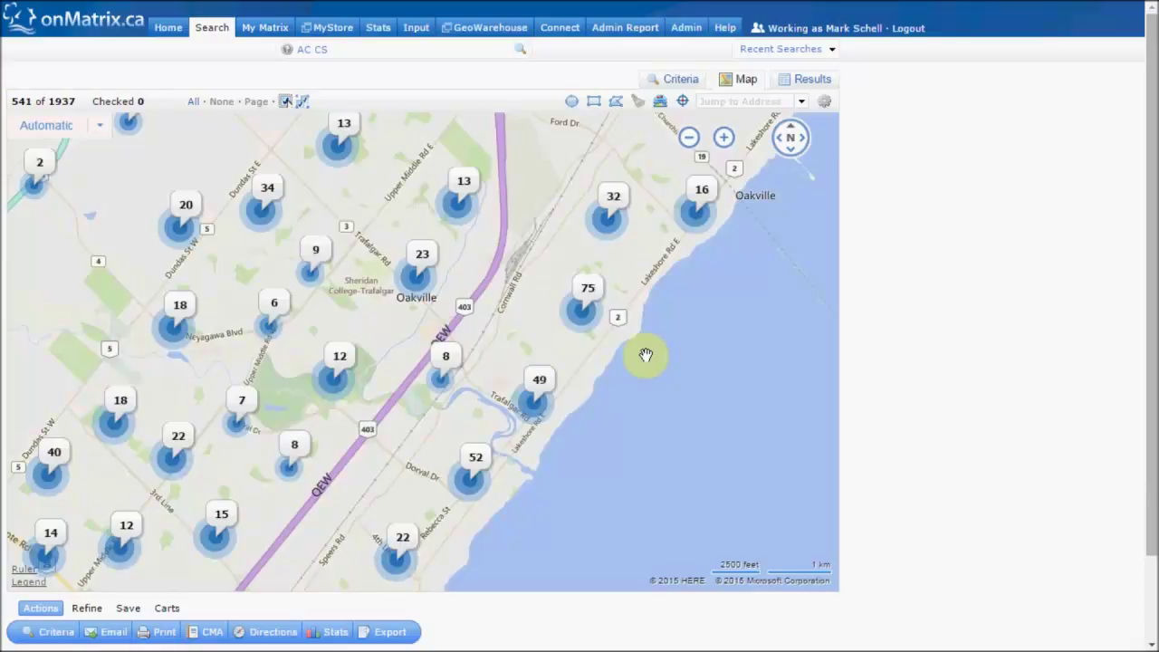
pyautogui.click(570, 99)
# - Draw a small waterfront circle and filter to Detached homes priced 500+ thousand, listing 11 results
pyautogui.moveTo(493, 420); pyautogui.dragTo(444, 422)
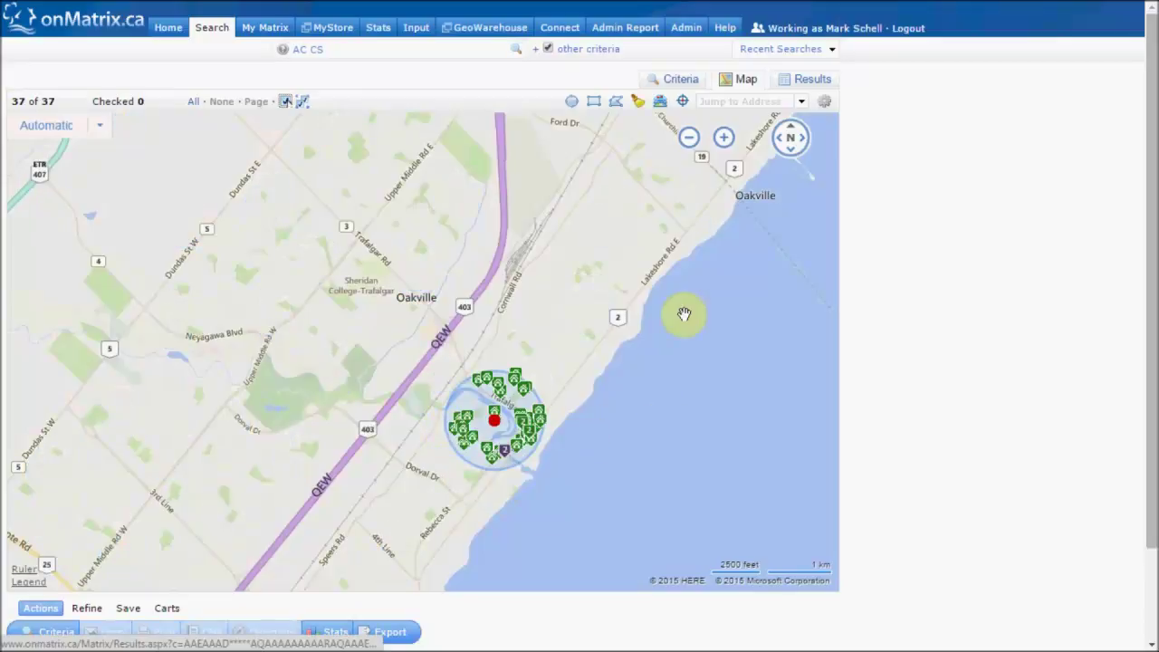
pyautogui.click(684, 78)
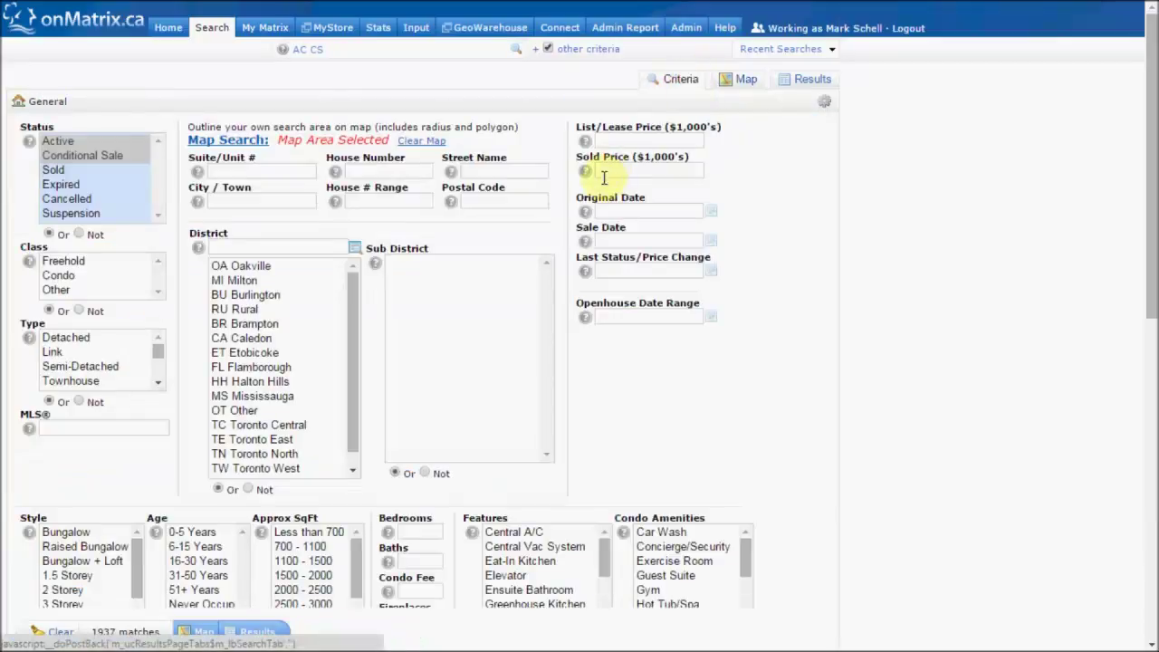
pyautogui.click(607, 144)
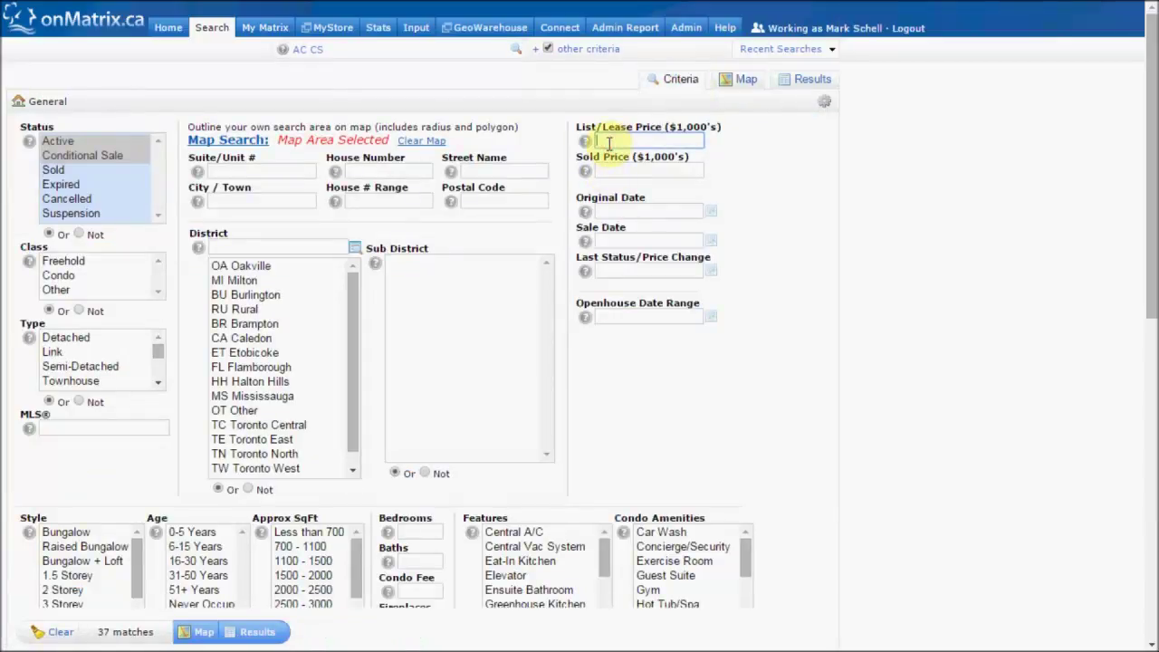
pyautogui.write('500+')
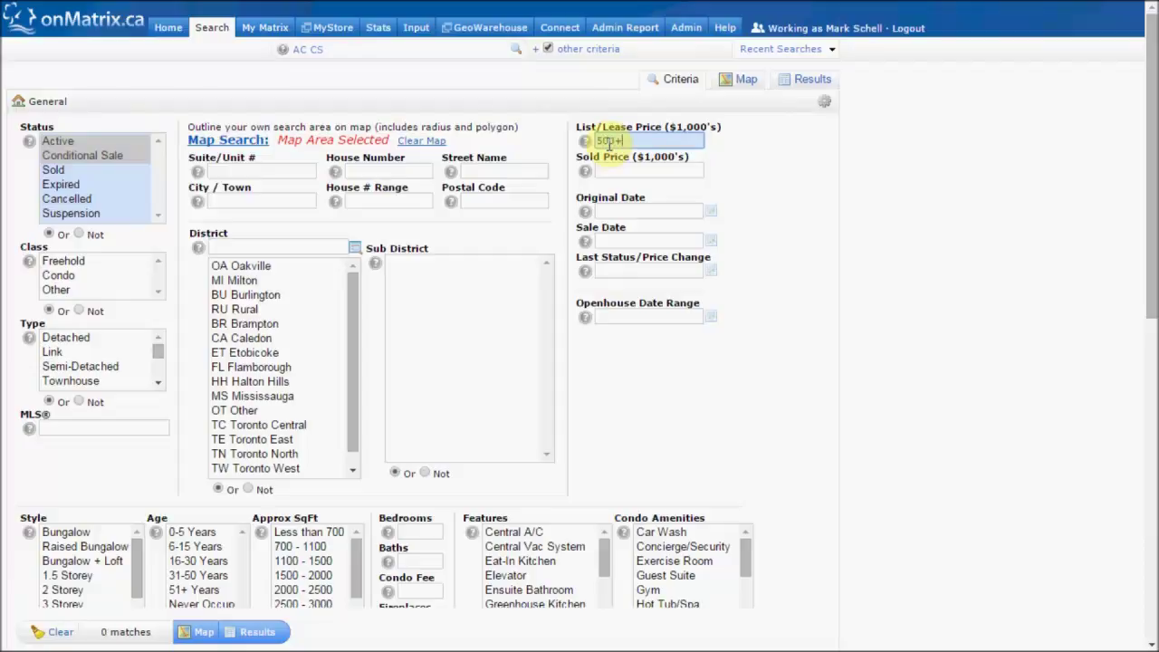
pyautogui.click(56, 339)
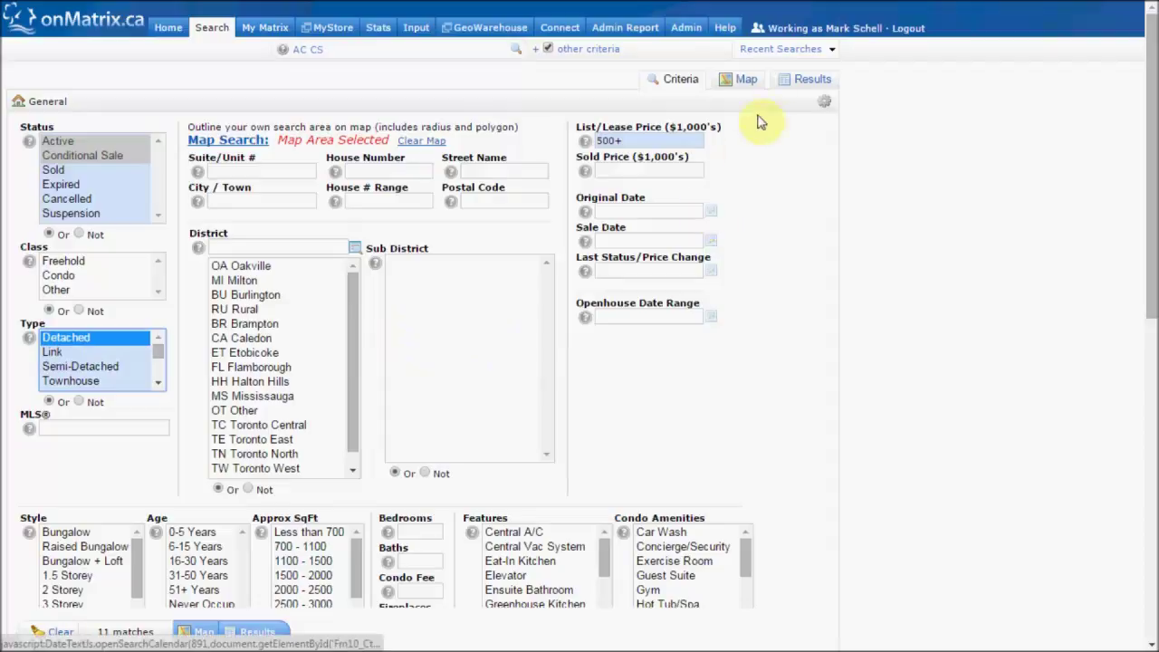
pyautogui.click(802, 89)
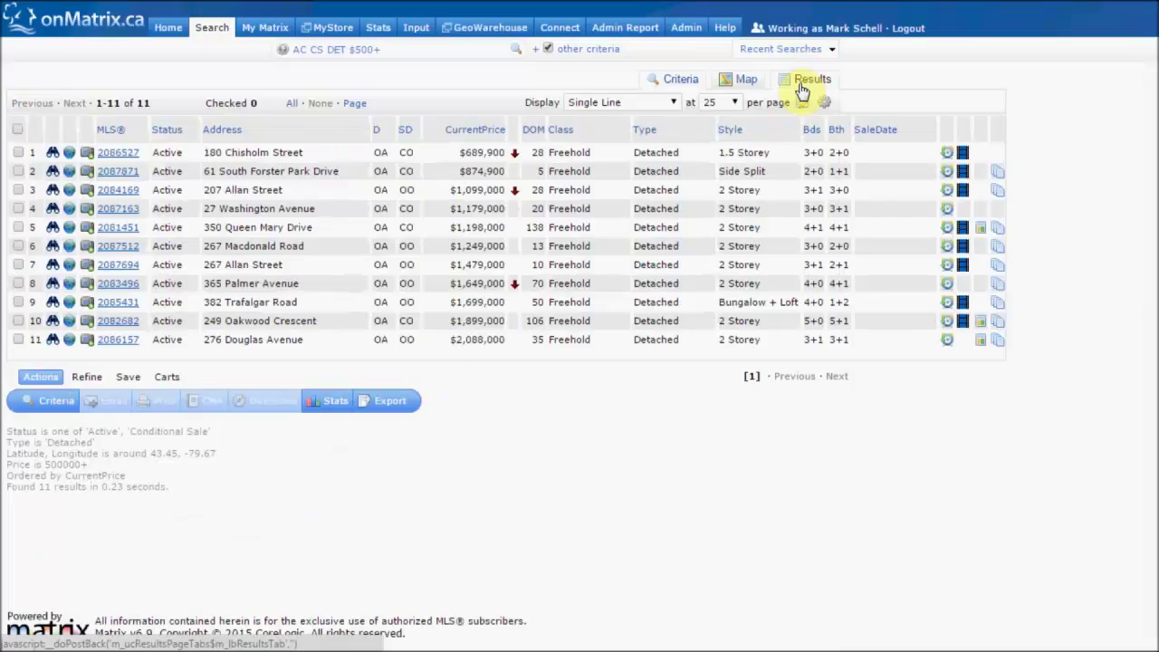
# - Exclude a 0.21 km circle near Allan St from the search, cutting results to 9 listings
pyautogui.click(129, 379)
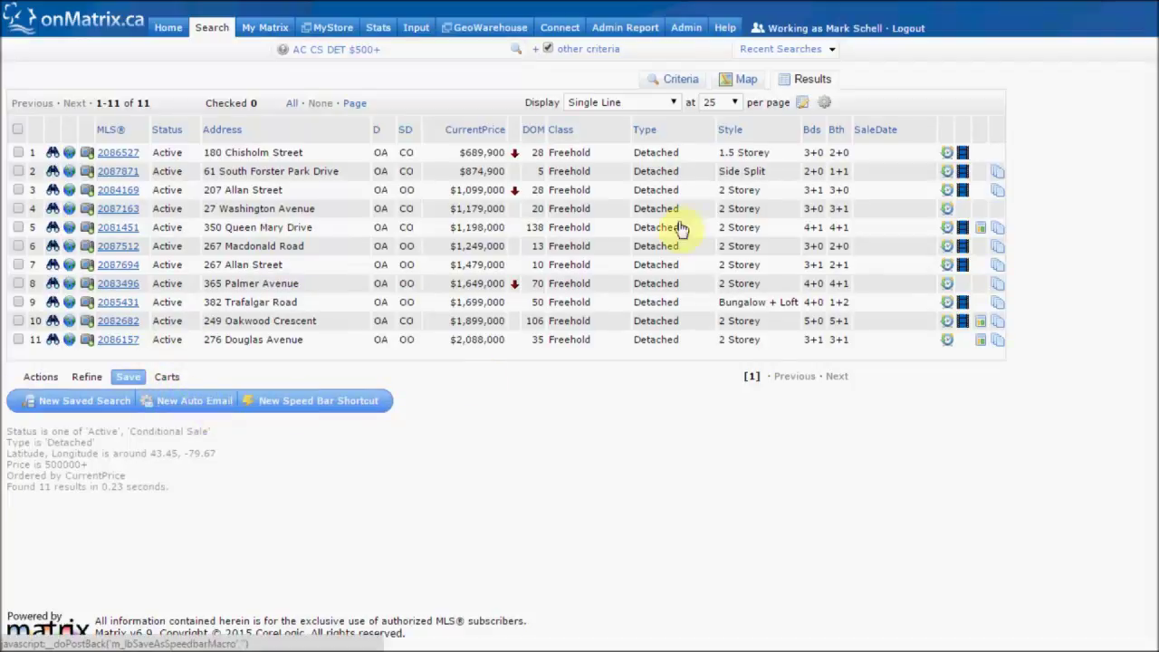
pyautogui.click(750, 82)
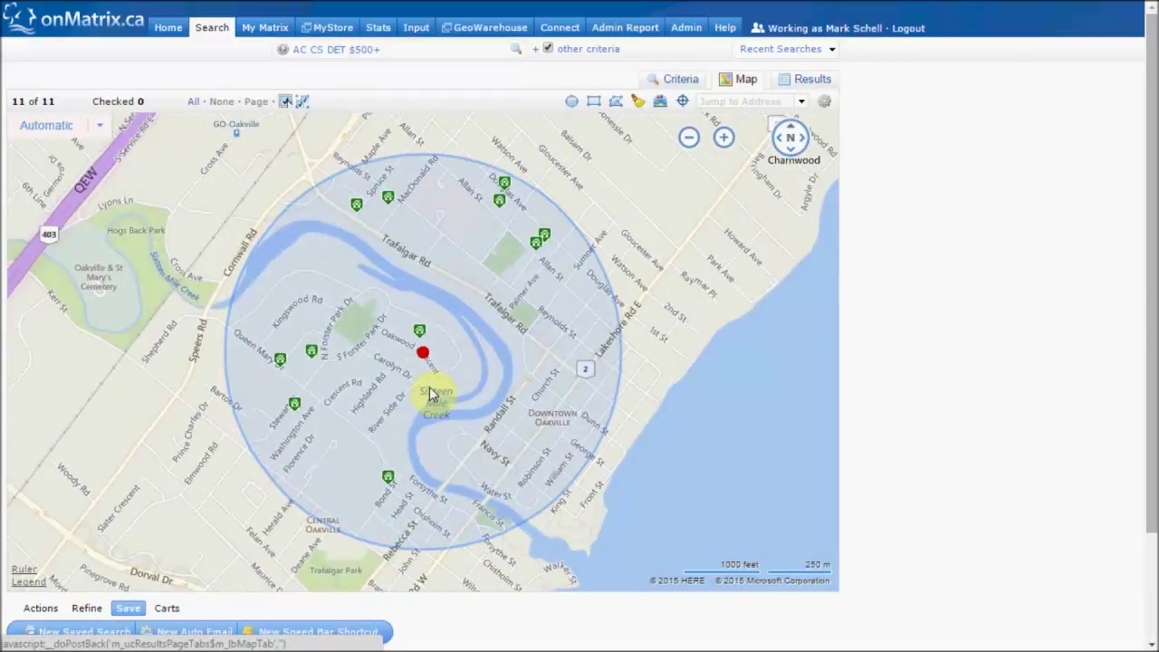
pyautogui.click(438, 400)
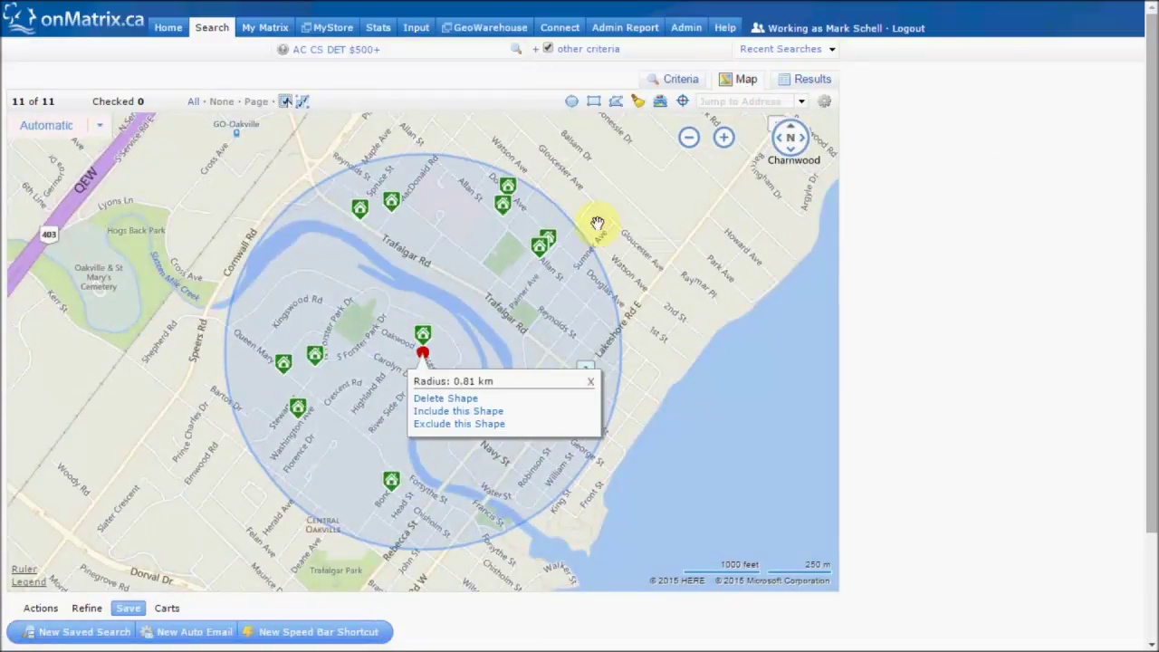
pyautogui.click(572, 104)
pyautogui.moveTo(547, 266); pyautogui.dragTo(579, 308)
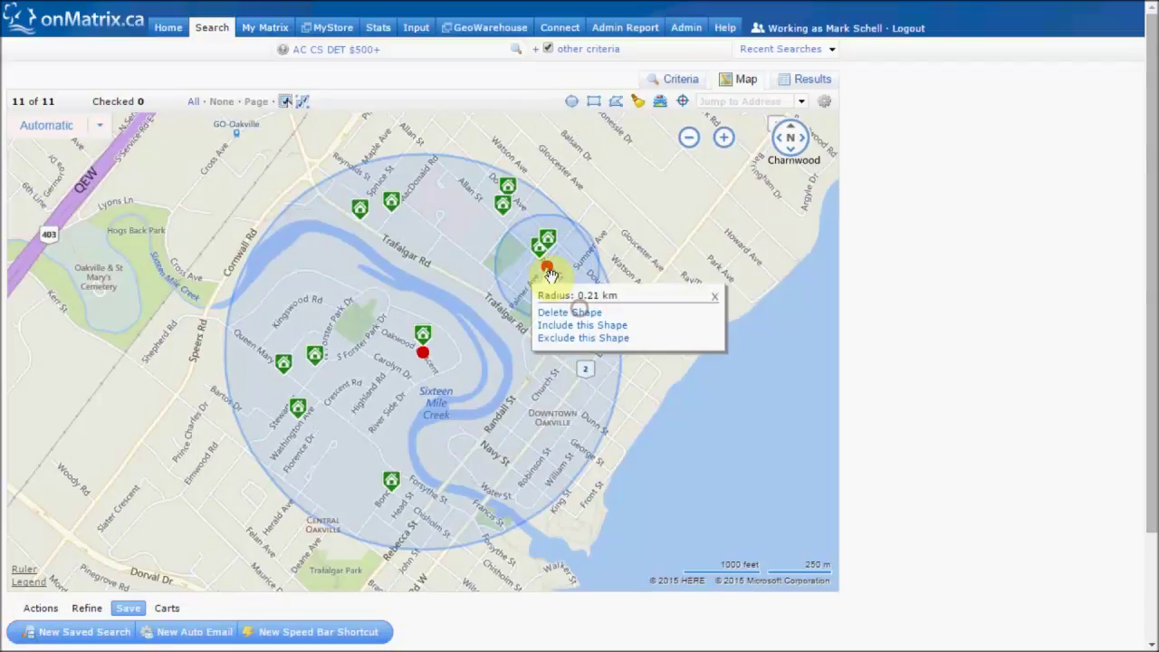
pyautogui.click(577, 341)
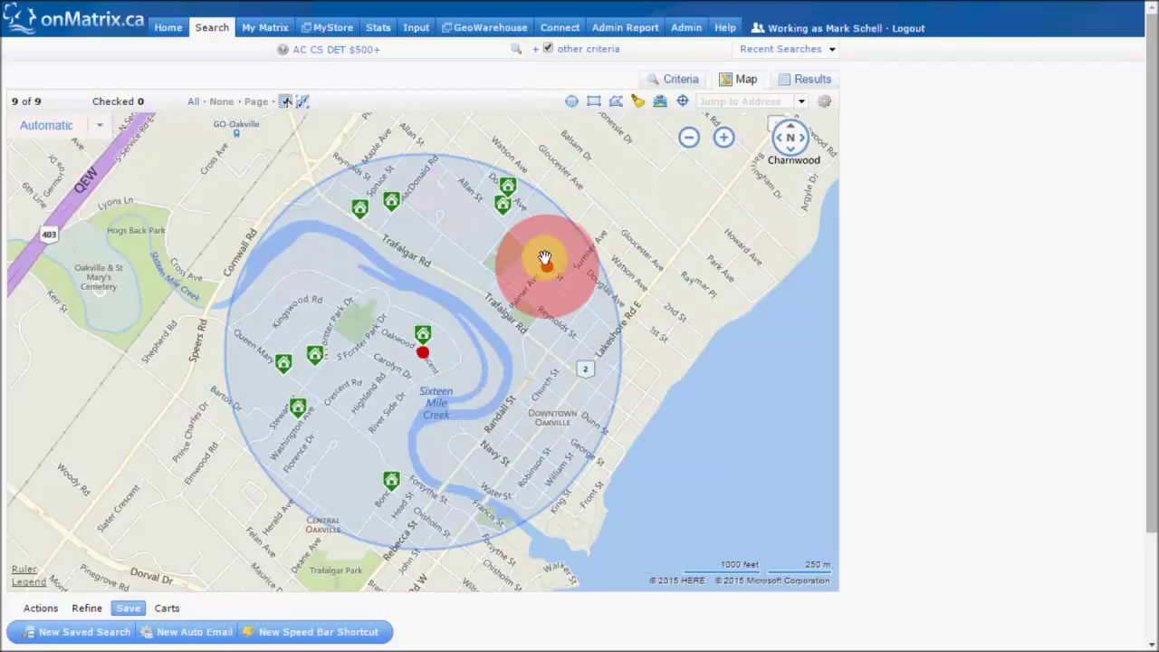
pyautogui.moveTo(794, 134)
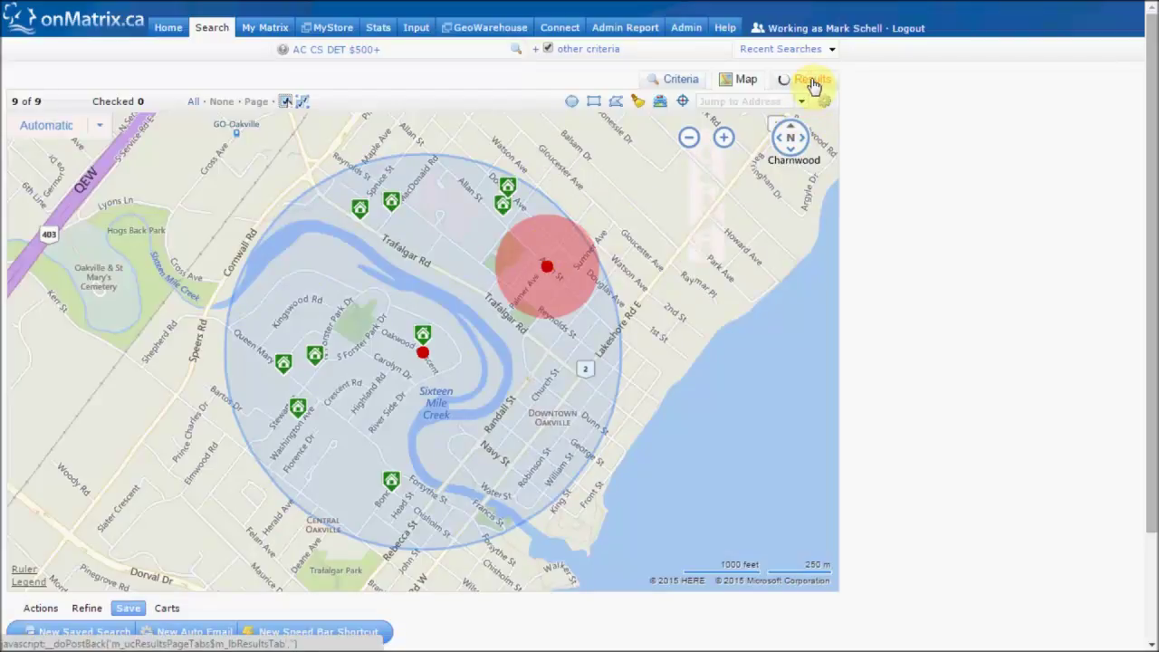
pyautogui.click(810, 82)
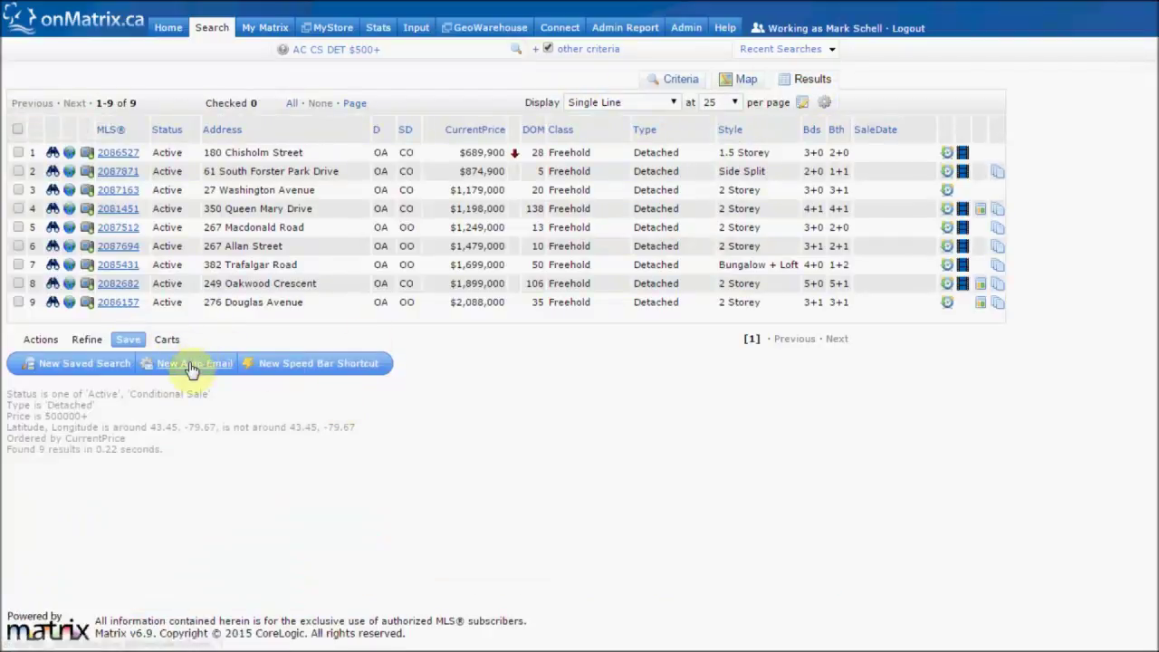